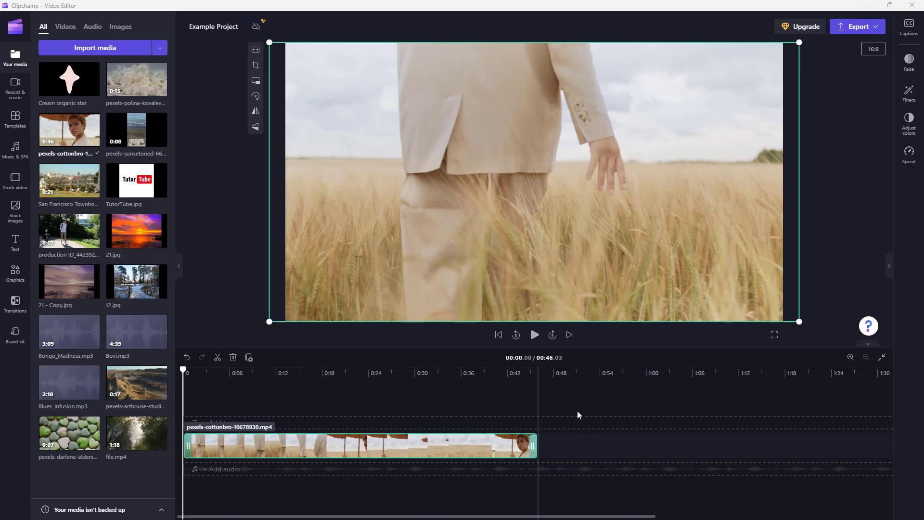
Move the playhead to about 0:23 in the wheat-field clip.
left_click(366, 379)
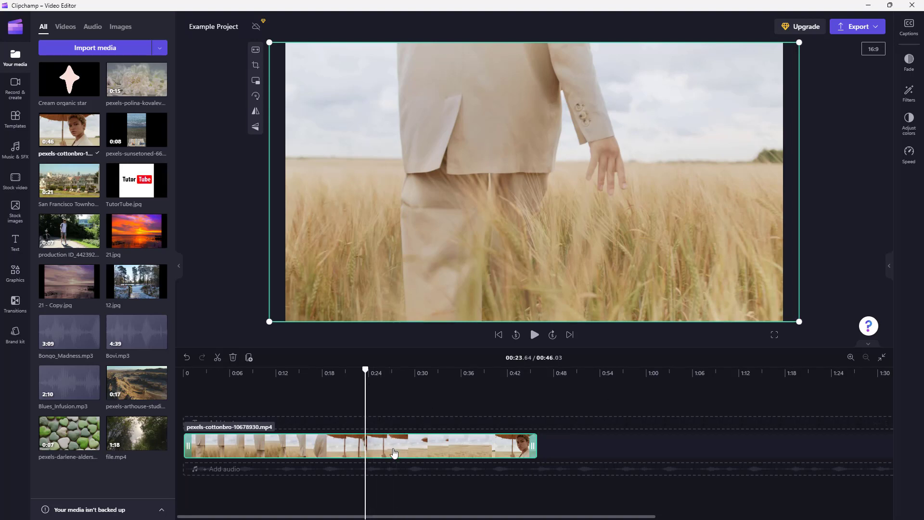
left_click(910, 94)
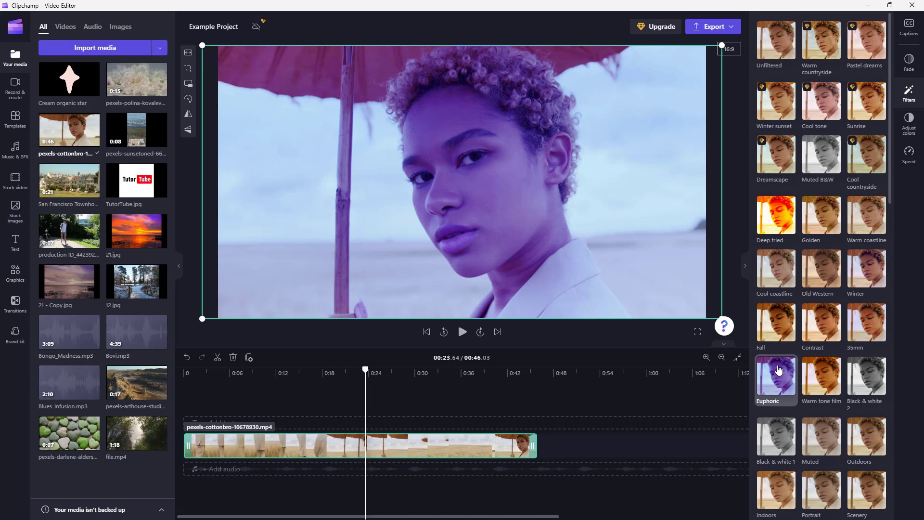
scroll(803, 355, "down", 5)
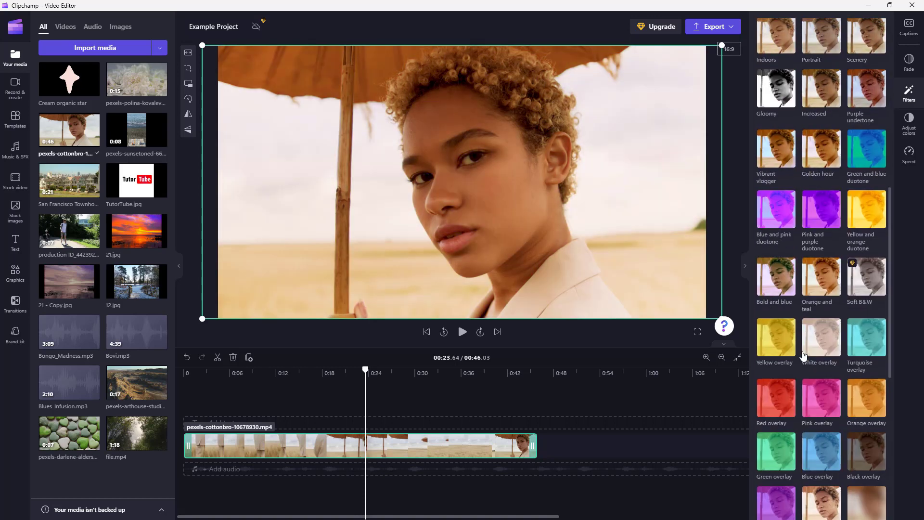
scroll(861, 209, "down", 4)
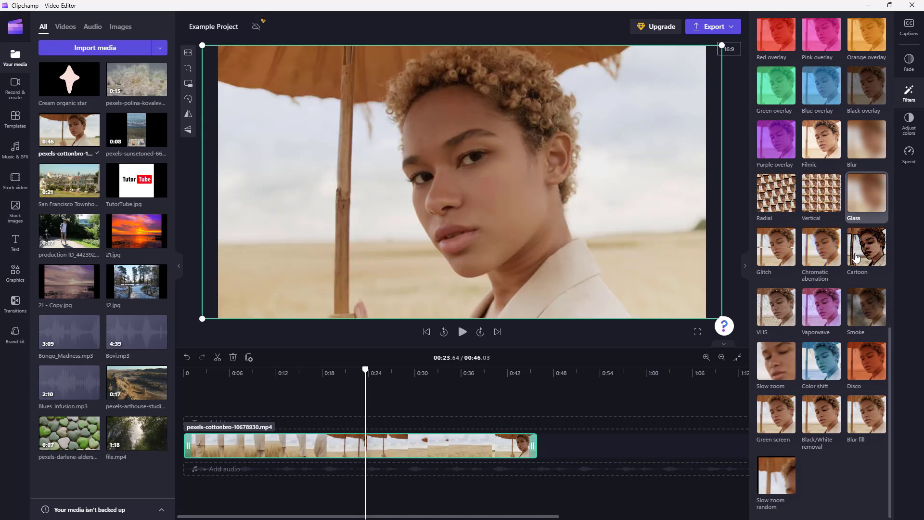
Apply the Cartoon filter and preview it from about 0:13, pausing at 0:16.88.
left_click(859, 264)
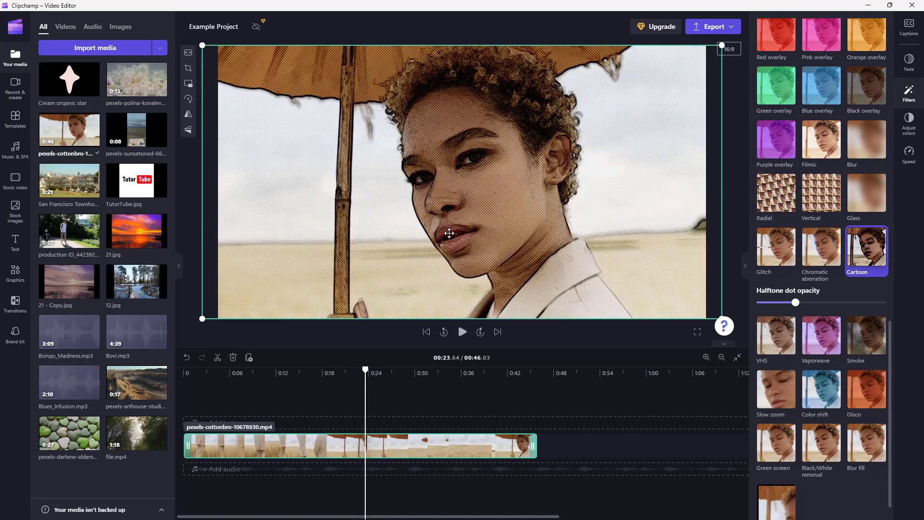
left_click_drag(364, 368, 283, 368)
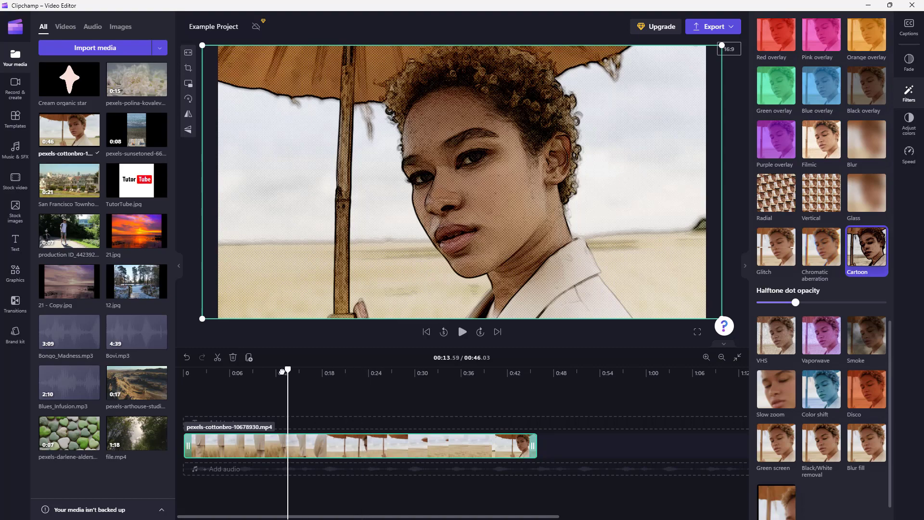
left_click(462, 331)
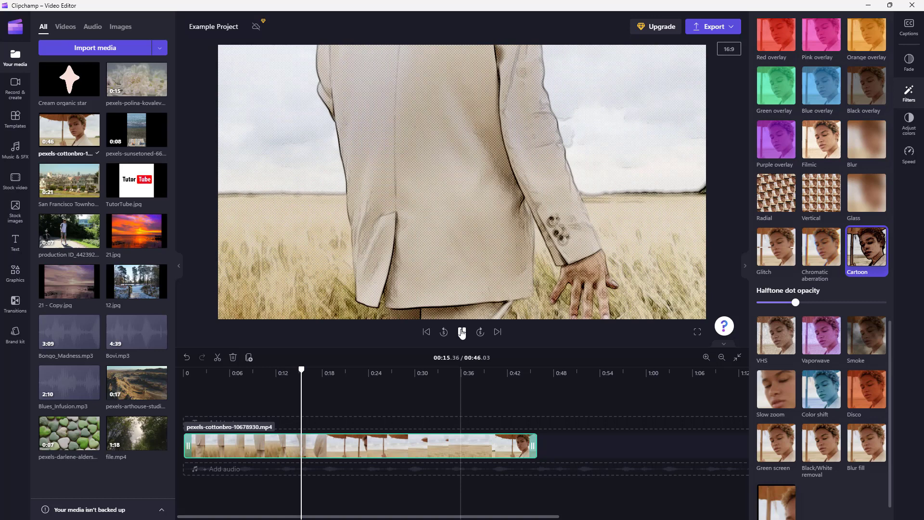
left_click(462, 332)
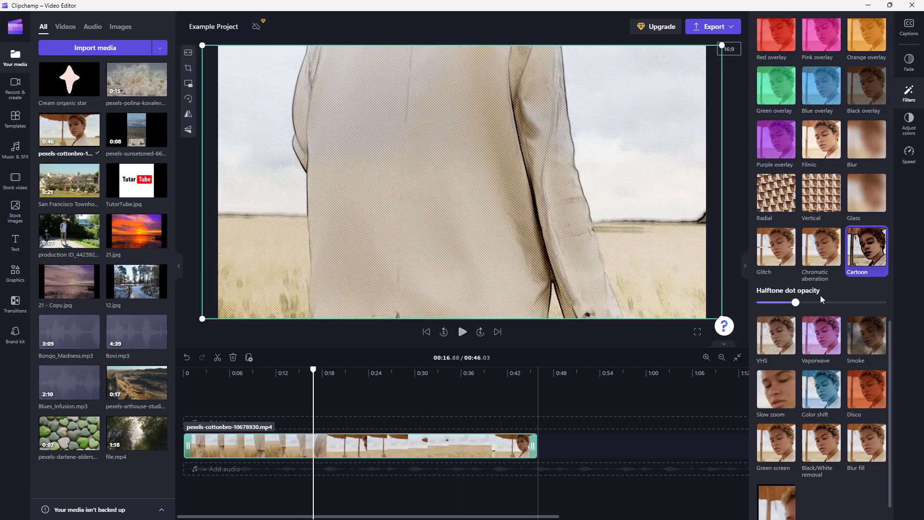
Drop halftone dot opacity to minimum, preview, then raise it to maximum.
mouse_move(789, 303)
left_mouse_down()
mouse_move(757, 300)
mouse_move(917, 296)
left_mouse_up()
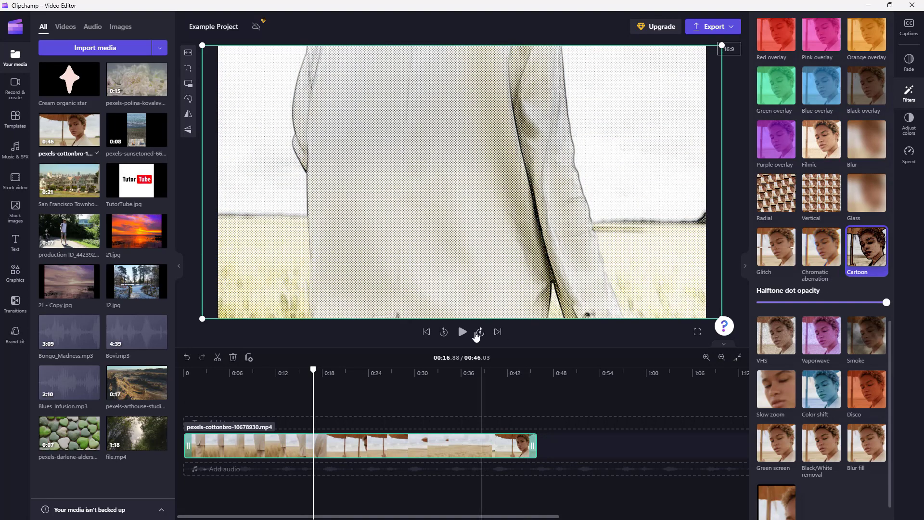
left_click(462, 333)
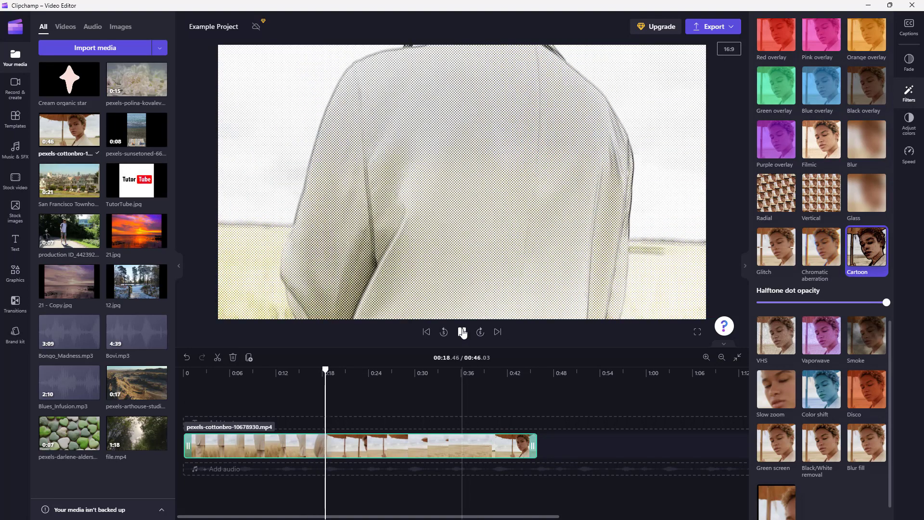
left_click(463, 332)
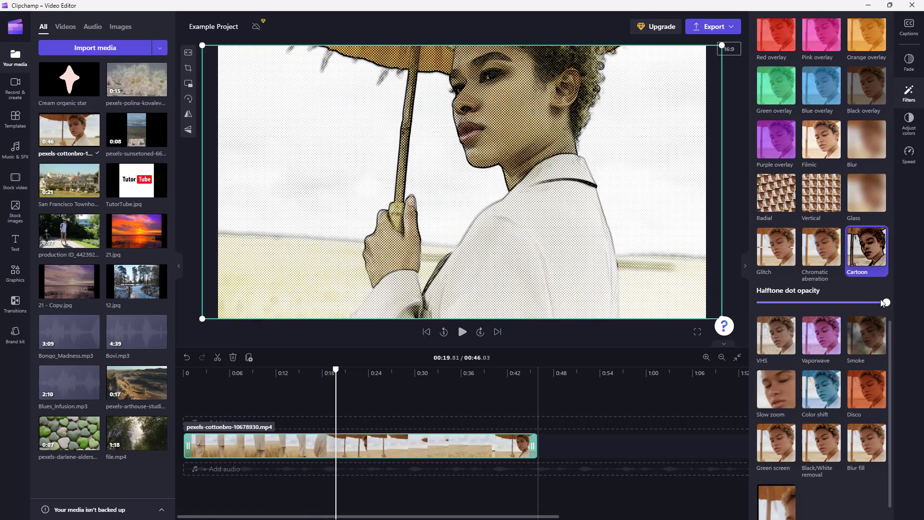
left_click_drag(863, 302, 899, 298)
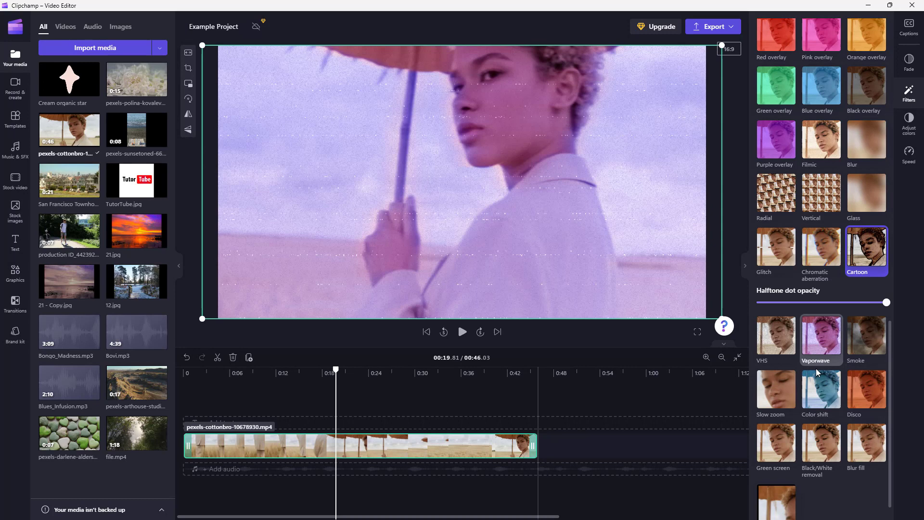
Apply Vaporwave with higher effect intensity and grain at maximum.
left_click(816, 344)
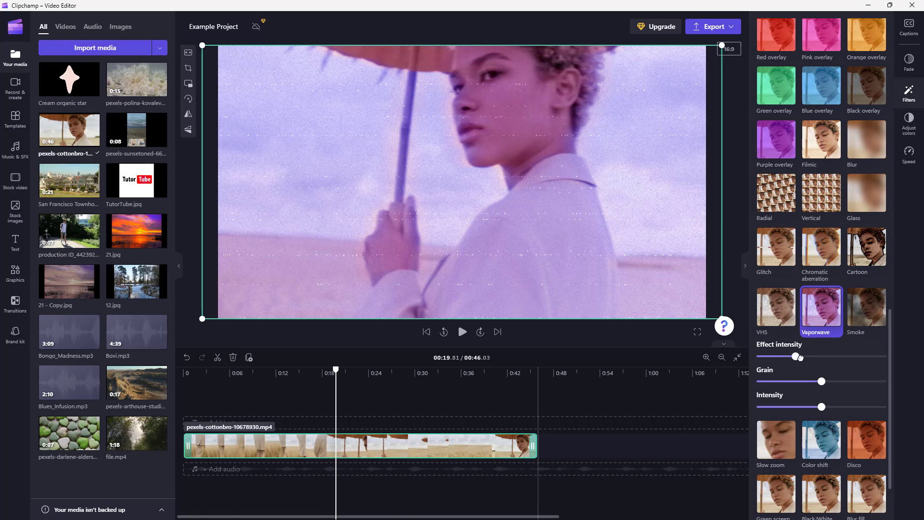
left_click_drag(795, 357, 832, 356)
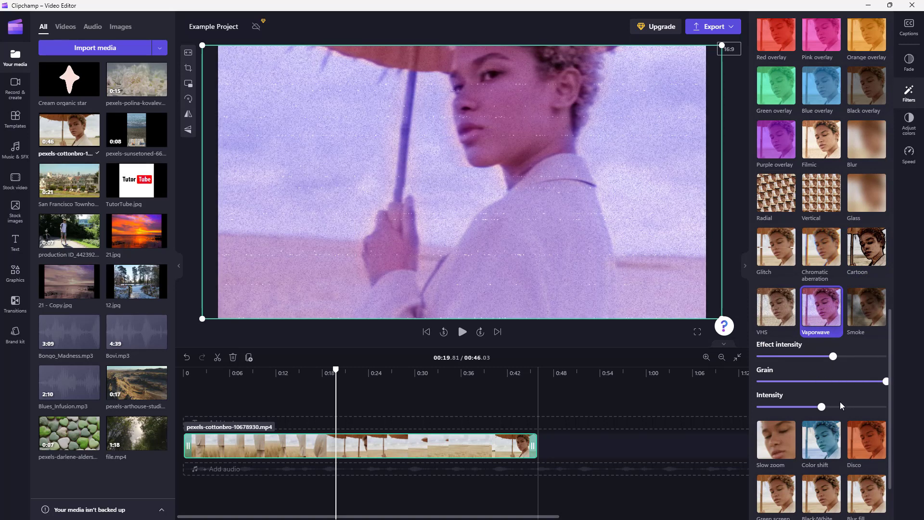
left_click_drag(821, 406, 862, 405)
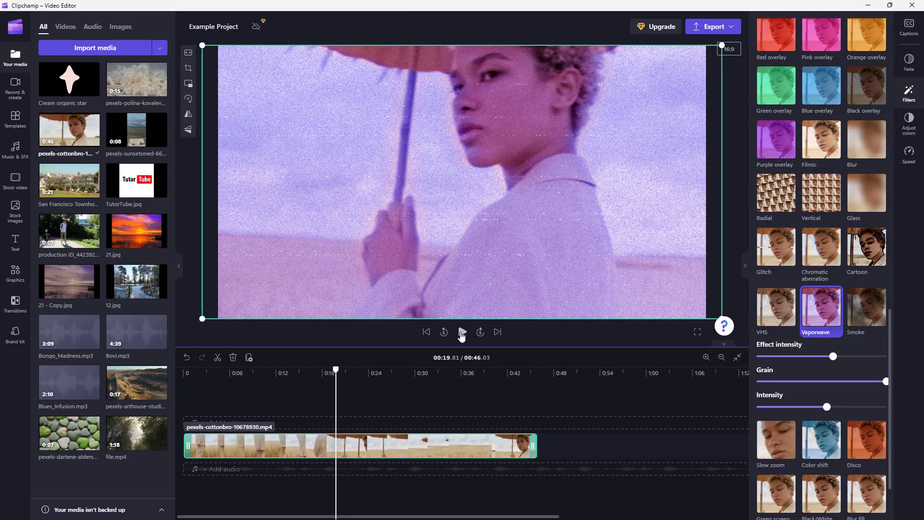
Preview the Vaporwave clip, then replay it from 0:00.
left_click(461, 331)
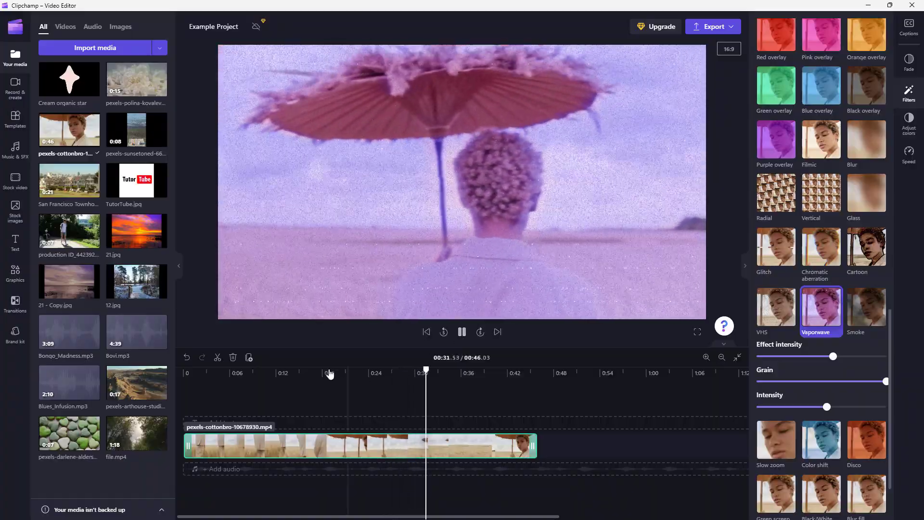
key("Home")
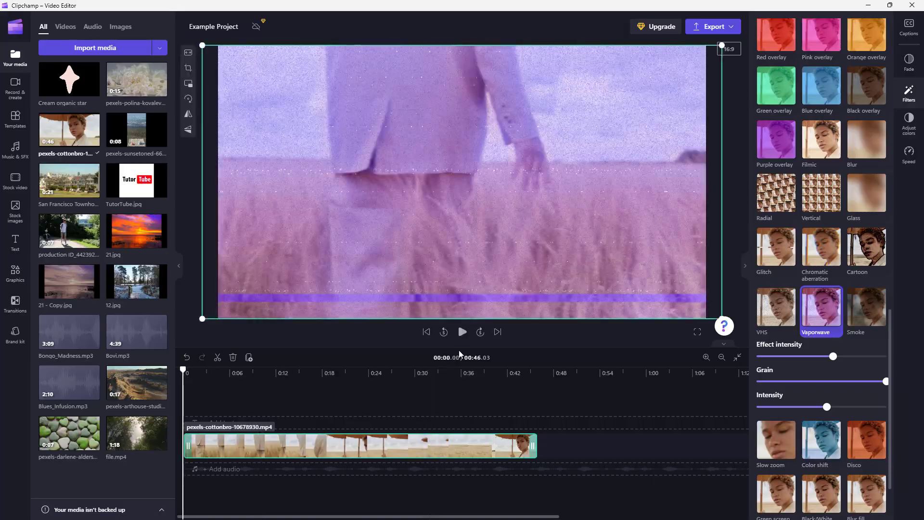
left_click(462, 331)
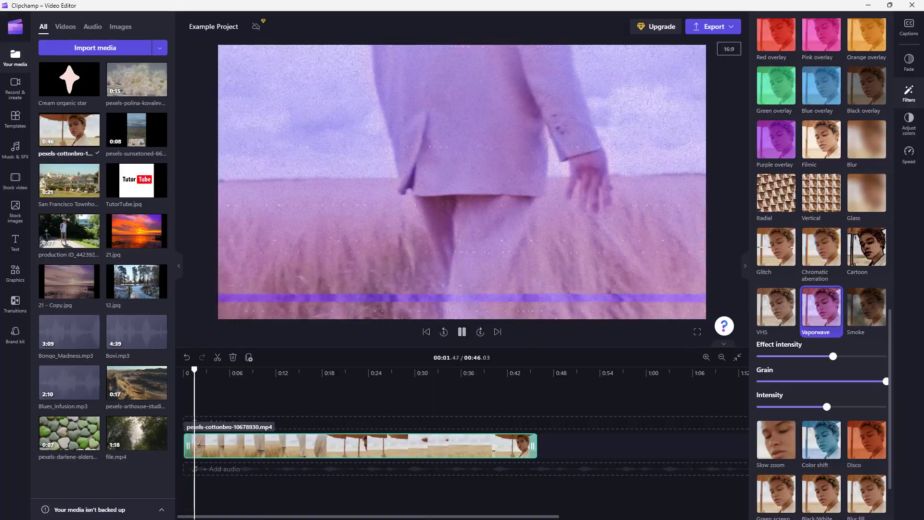